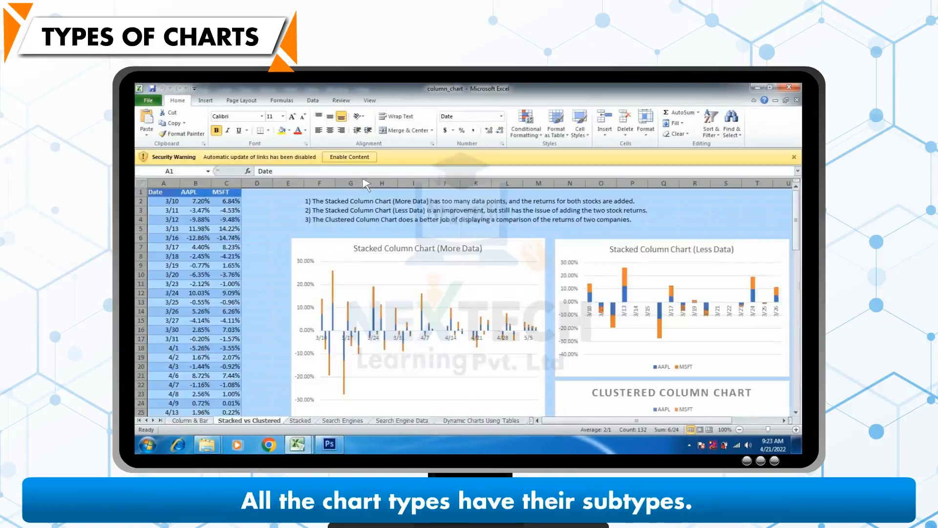
Step: Move through the next two worksheets to view the stacked column chart examples
key(ctrl+Page_Down)
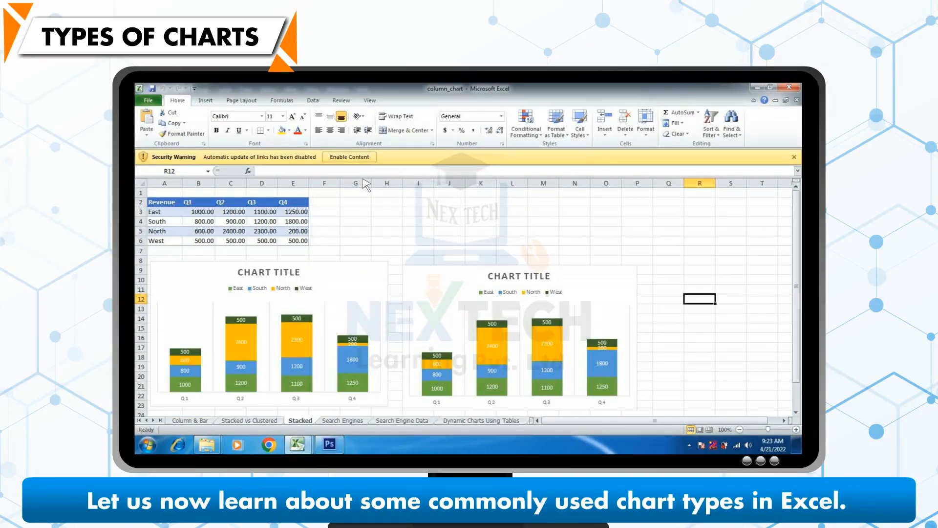
key(ctrl+Page_Down)
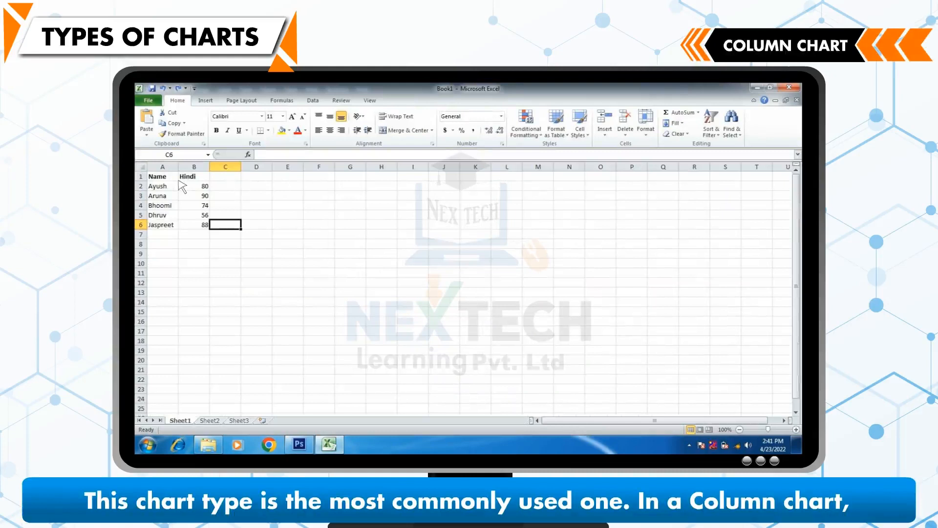
Step: Select the Name and Hindi data in A1:B6 and insert a 2-D Clustered Column chart
drag(168, 177, 211, 230)
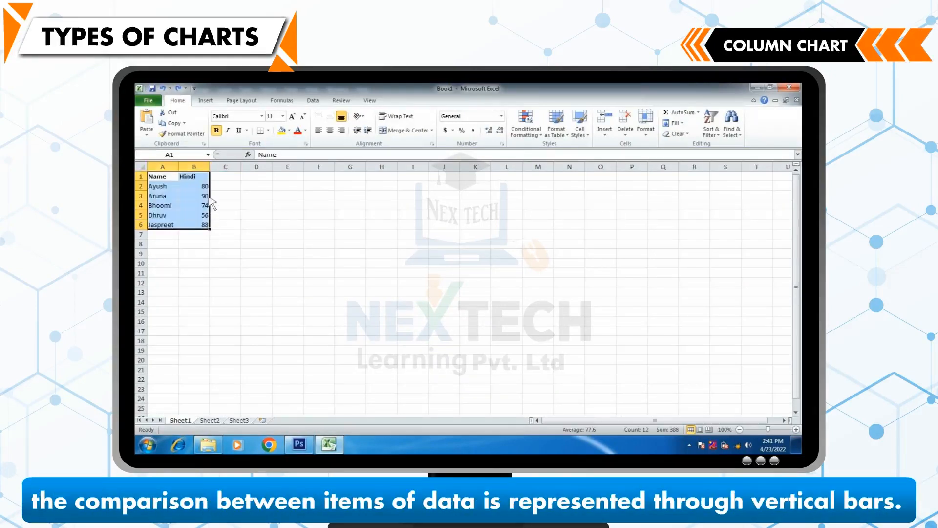
click(206, 101)
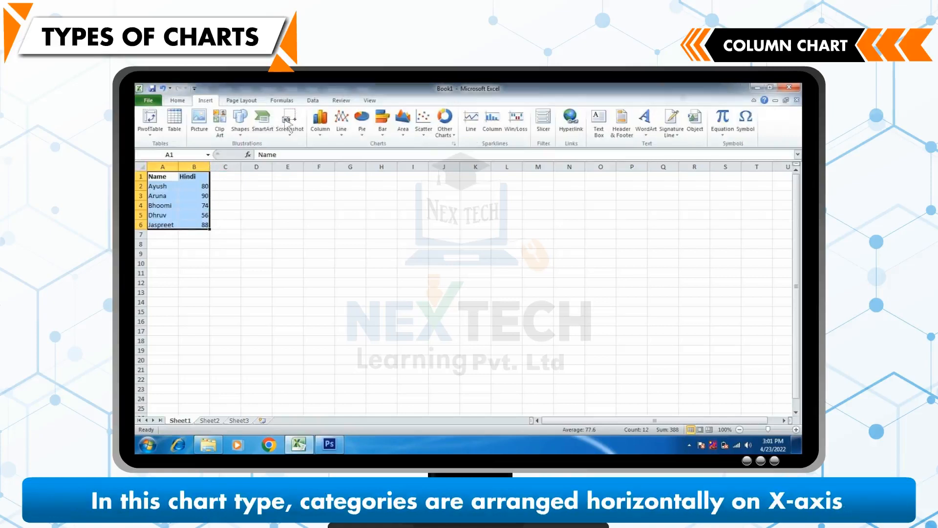
click(321, 128)
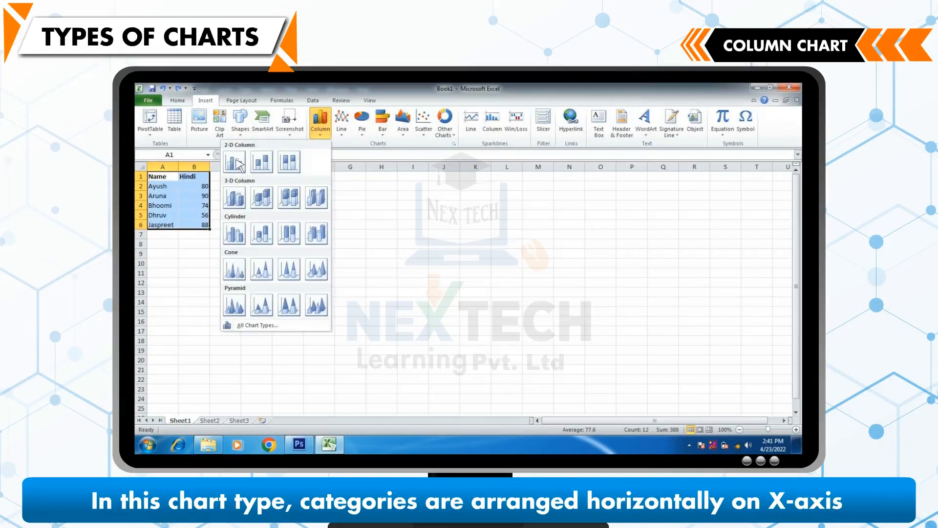
click(234, 162)
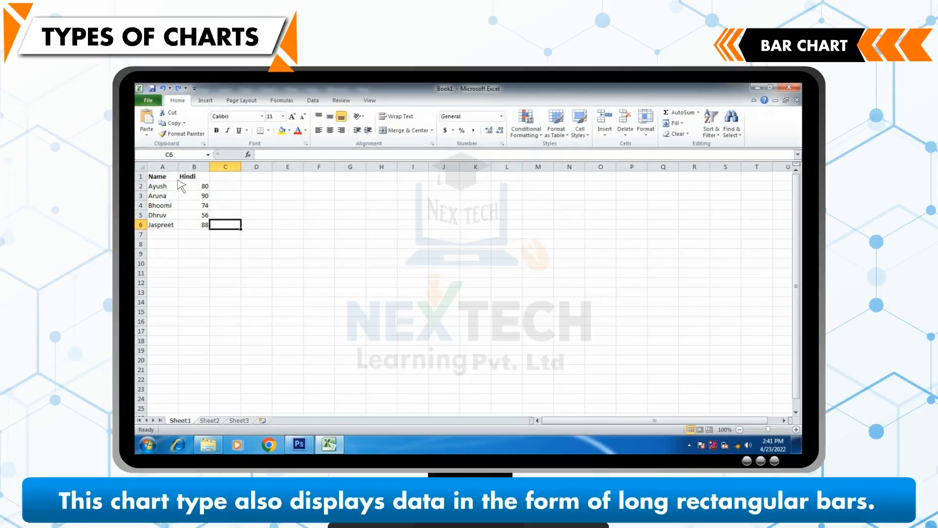
Step: Select the Name and Hindi data in A1:B6 and insert a 2-D Clustered Bar chart
drag(178, 180, 208, 227)
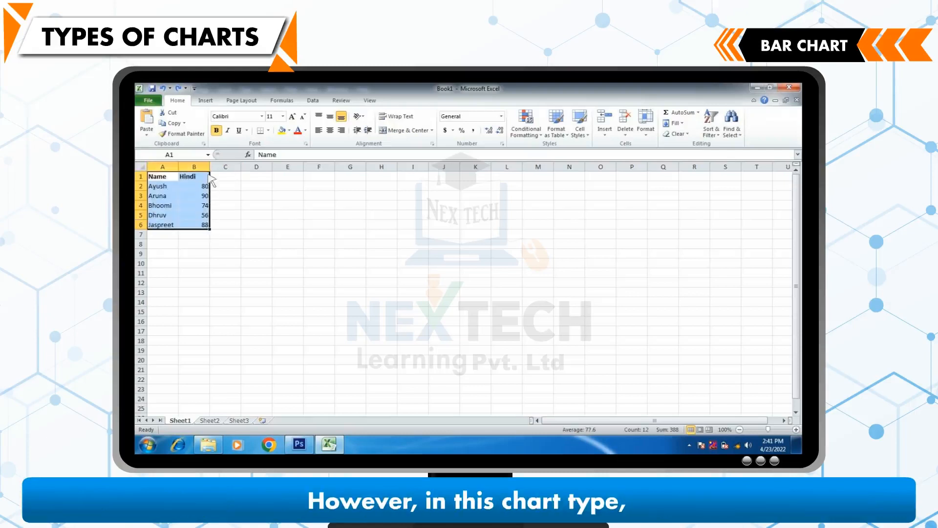
click(206, 100)
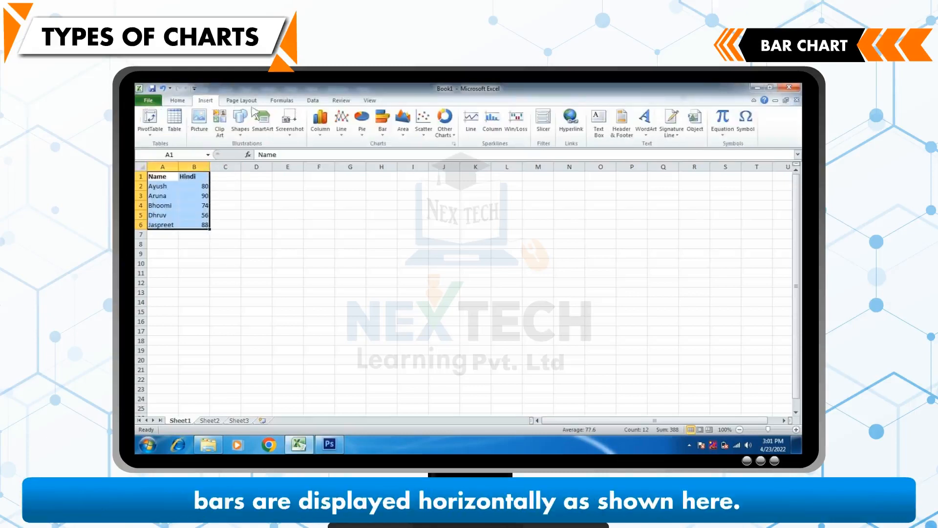
click(382, 128)
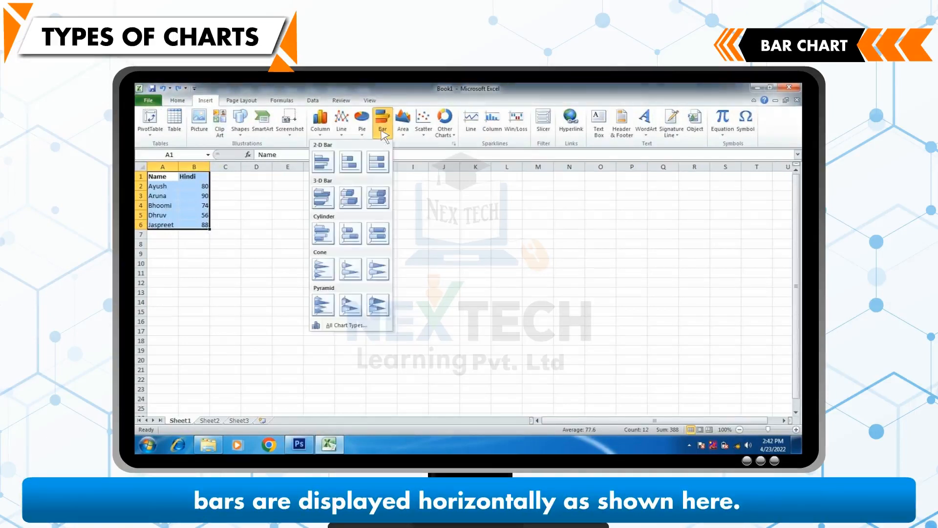
click(323, 162)
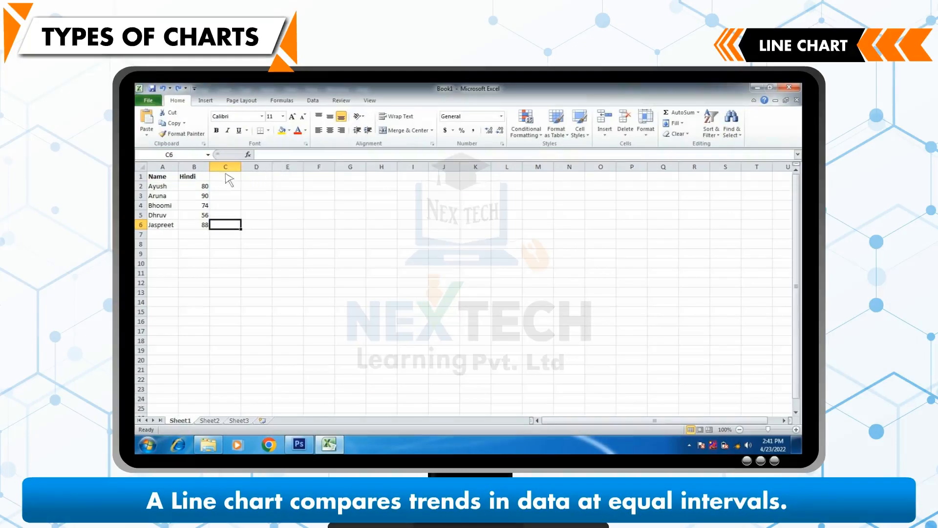
Step: Select the Name and Hindi data in A1:B6 and insert a basic 2-D Line chart
drag(163, 177, 212, 233)
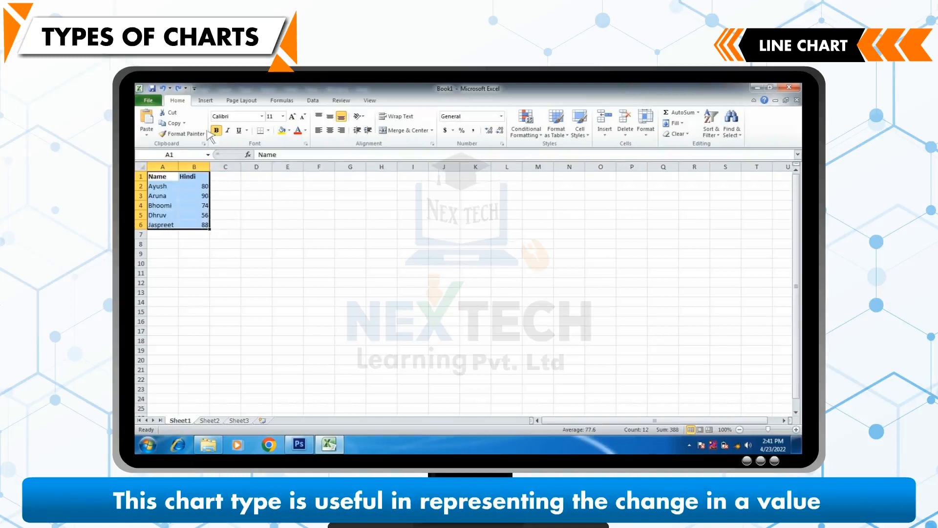
click(207, 101)
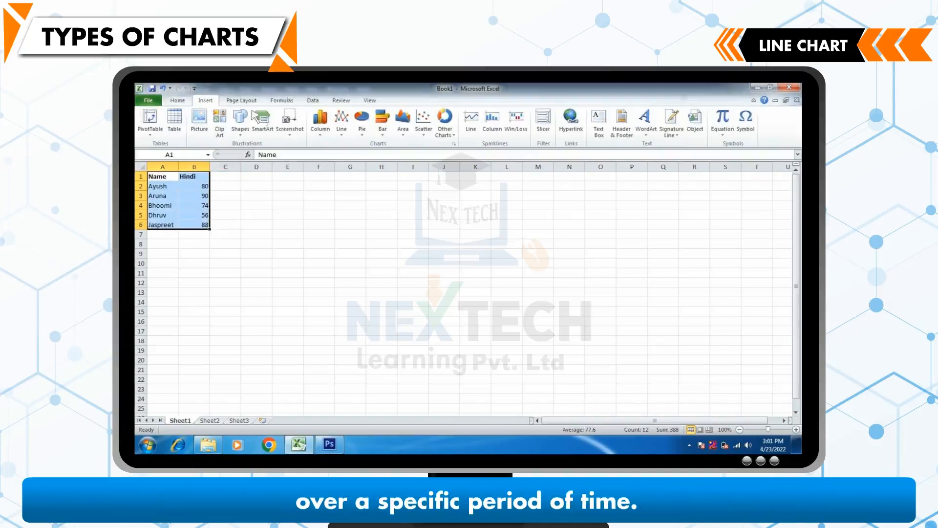
click(342, 123)
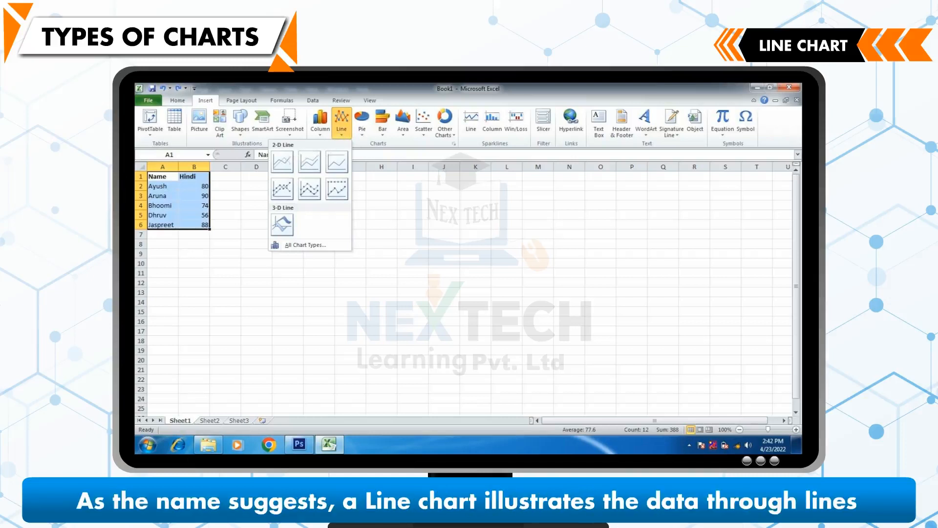
click(284, 161)
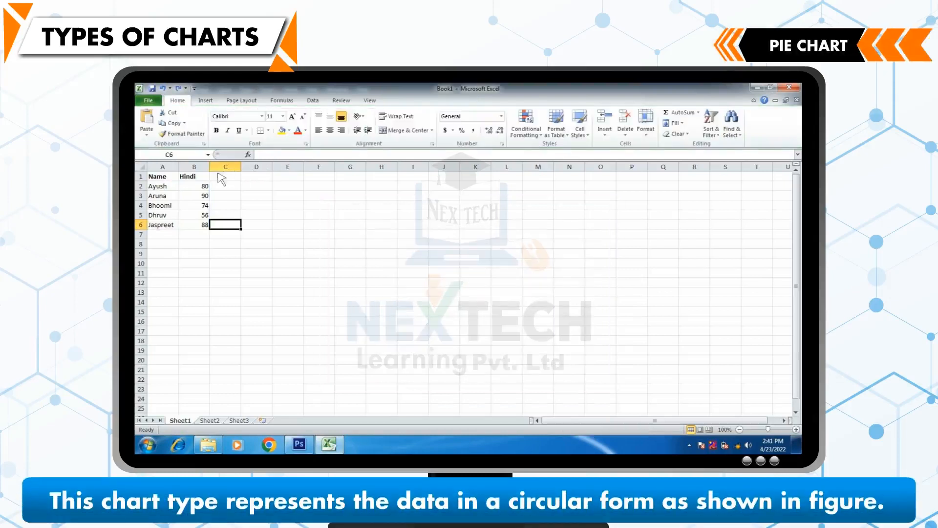
Step: Select the Name and Hindi data in A1:B6 and insert a basic 2-D Pie chart
drag(179, 180, 210, 234)
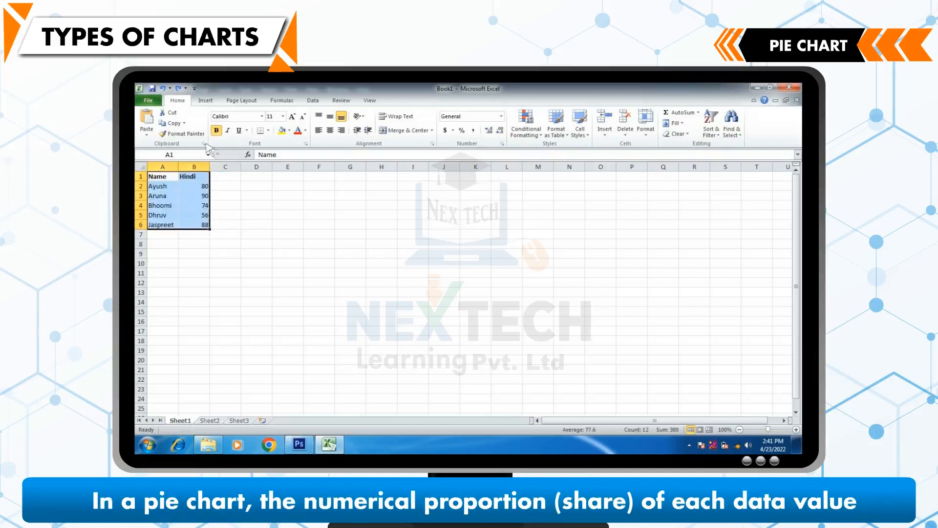
click(206, 100)
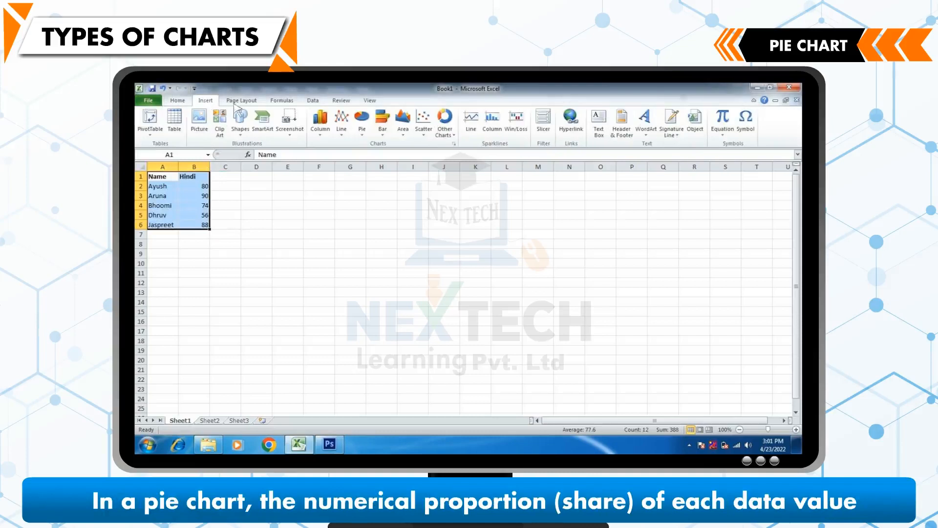
click(362, 136)
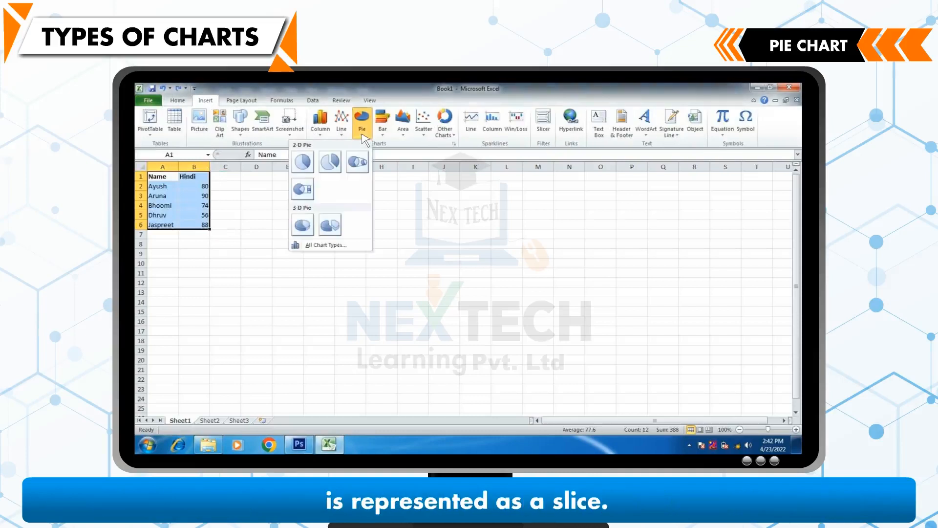
click(303, 162)
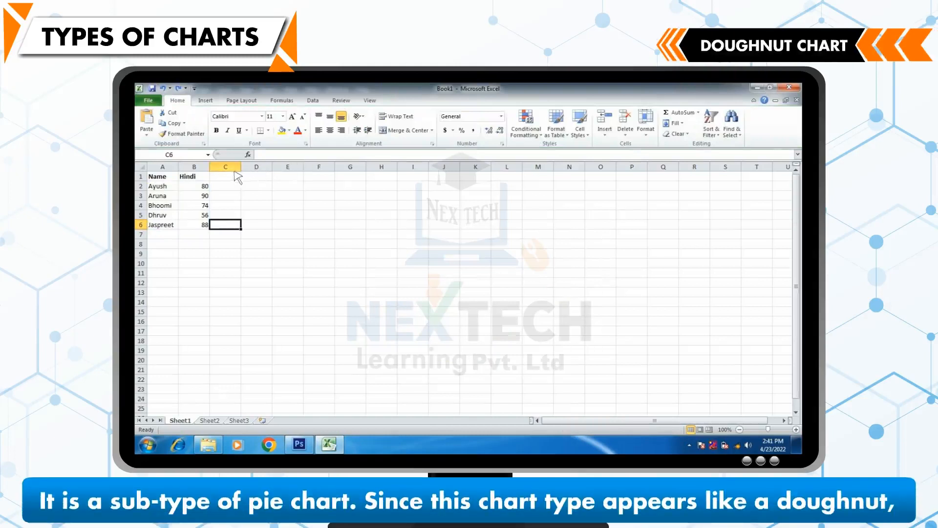
Step: Select the Name and Hindi data in A1:B6 and insert a Doughnut chart from the other chart types
drag(178, 181, 211, 230)
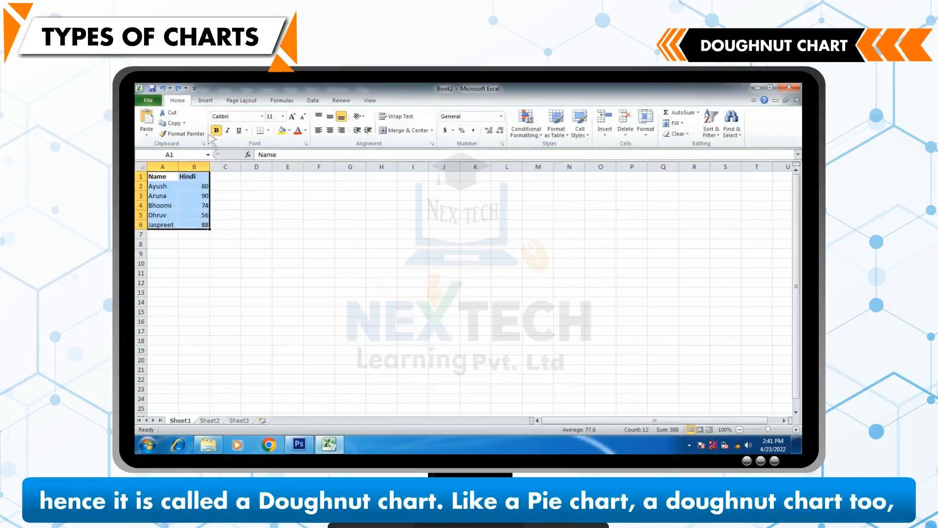
click(207, 101)
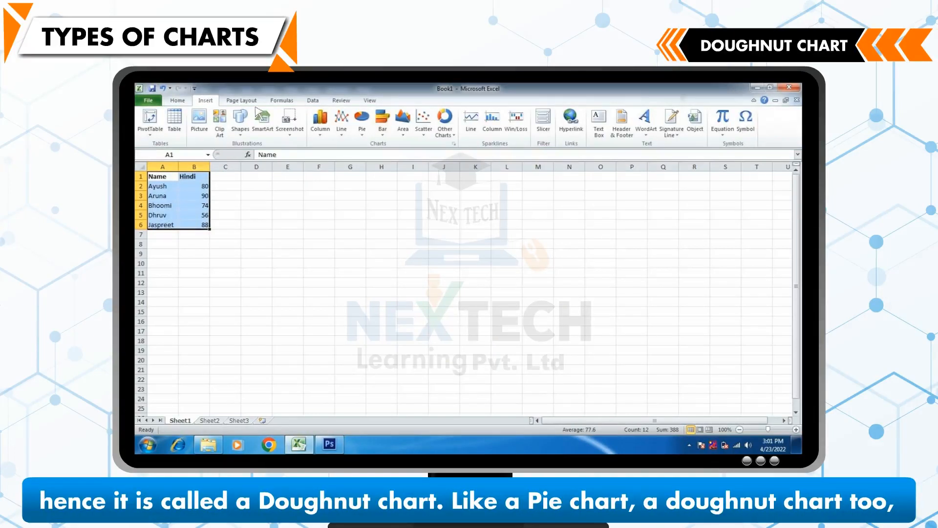
click(455, 137)
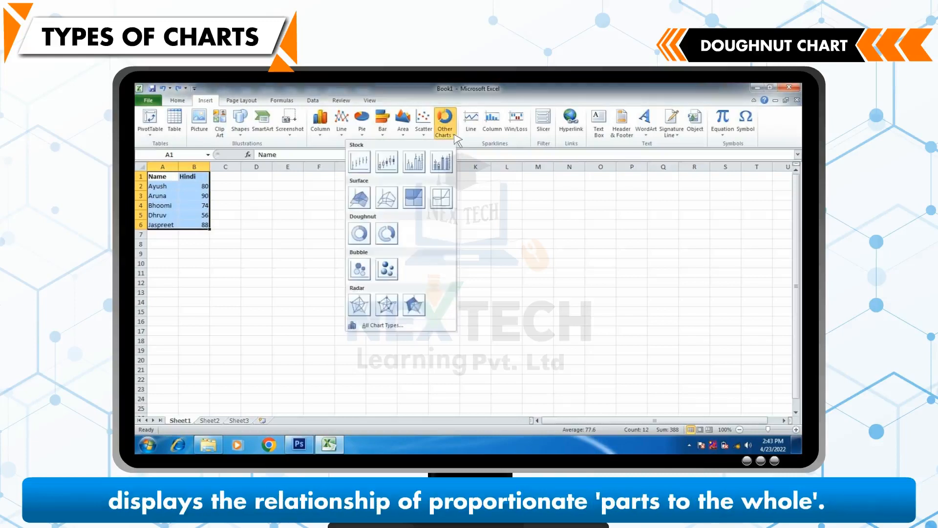
click(360, 234)
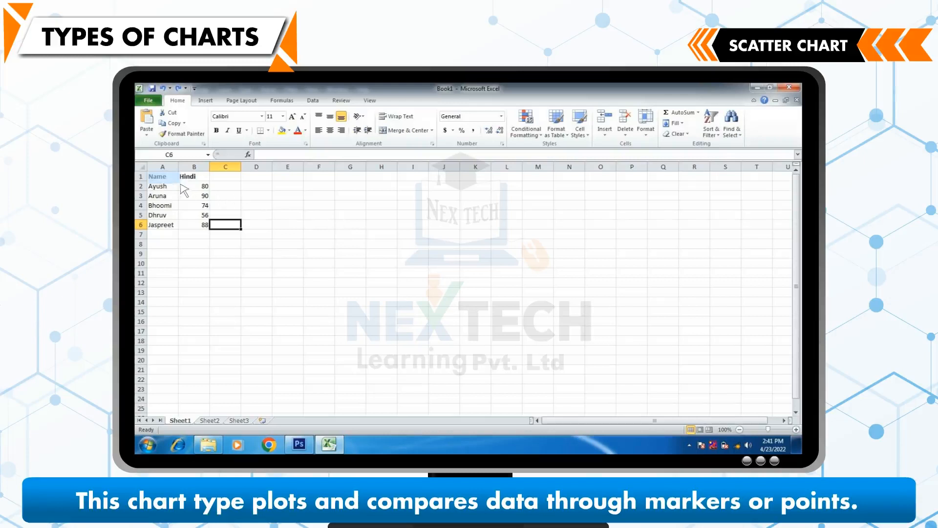
Step: Select the Name and Hindi data in A1:B6 and insert a Scatter chart with only markers
drag(208, 226, 210, 229)
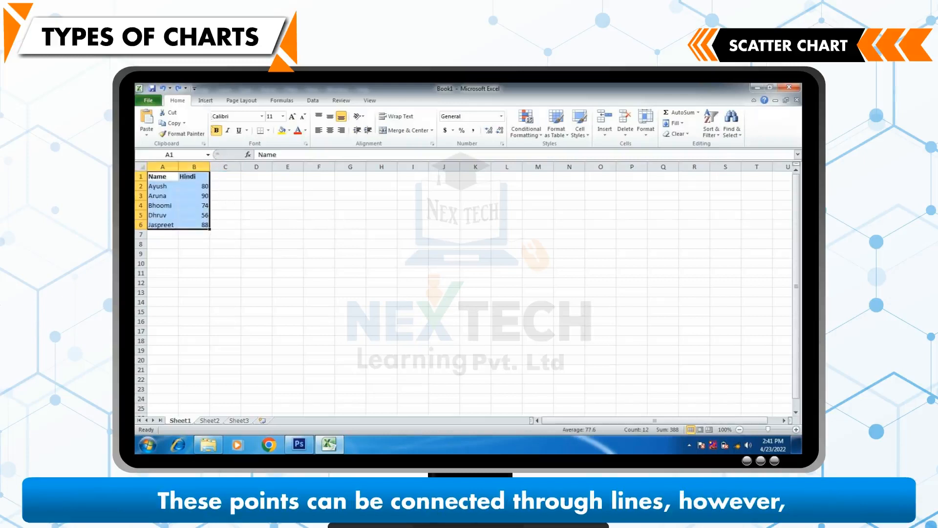
click(204, 101)
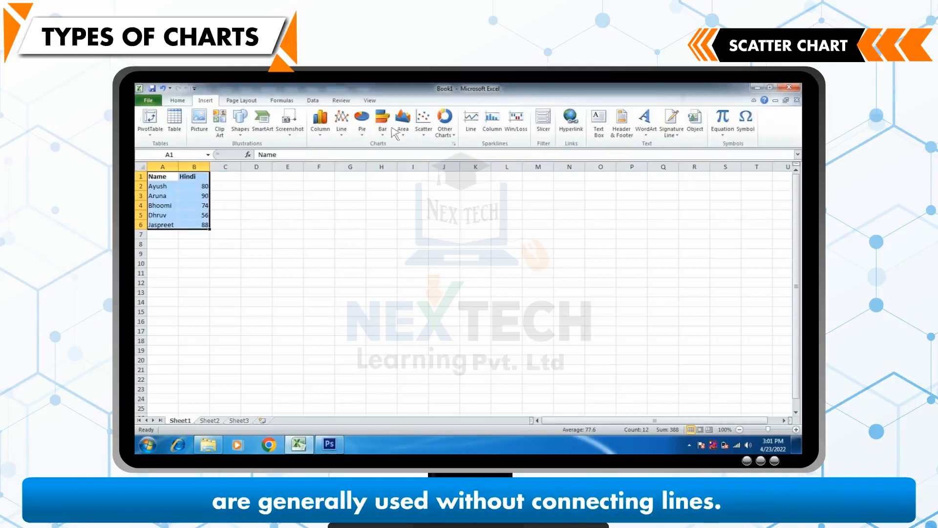
click(424, 128)
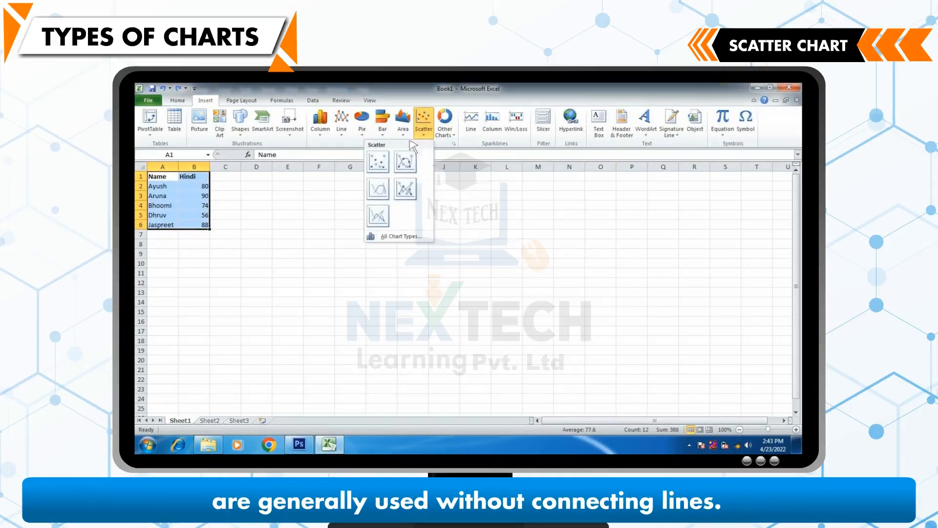
click(381, 160)
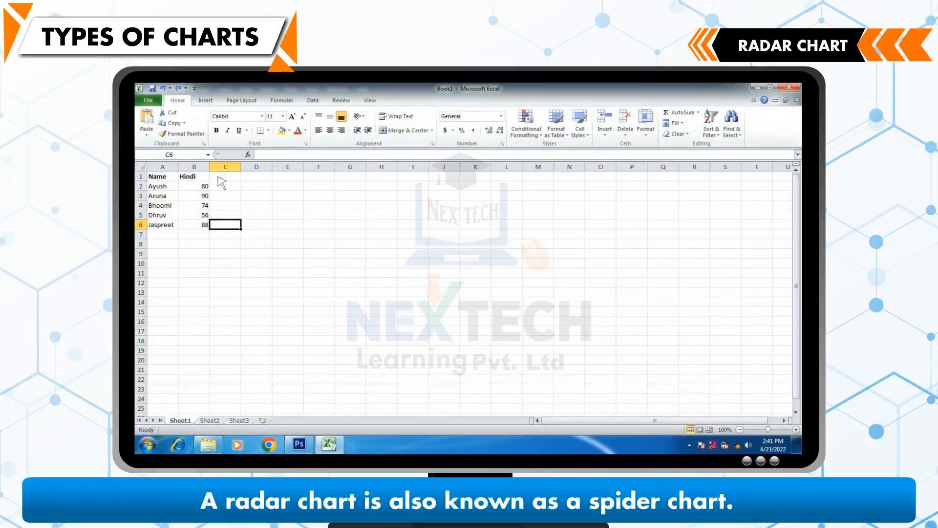
Step: Select the Name and Hindi data in A1:B6 and insert a basic Radar chart from the other chart types
drag(153, 177, 211, 230)
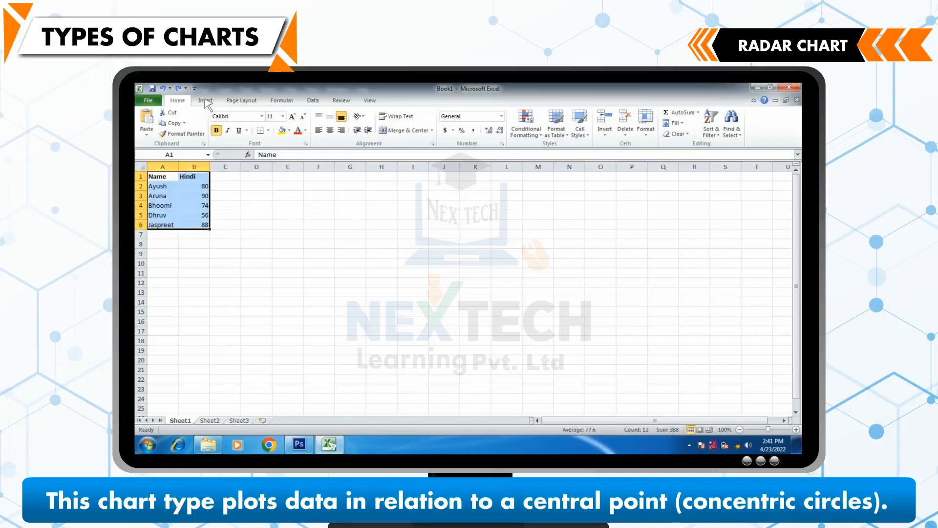
click(205, 102)
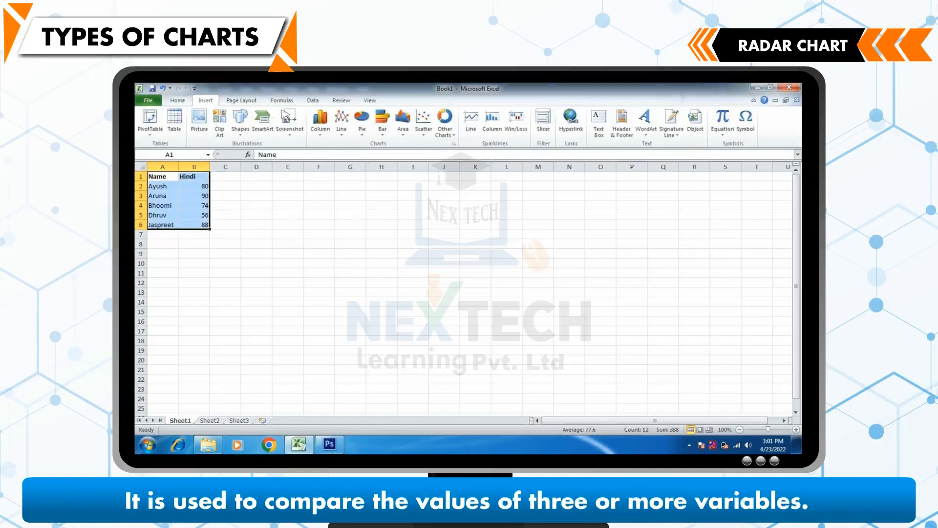
click(452, 136)
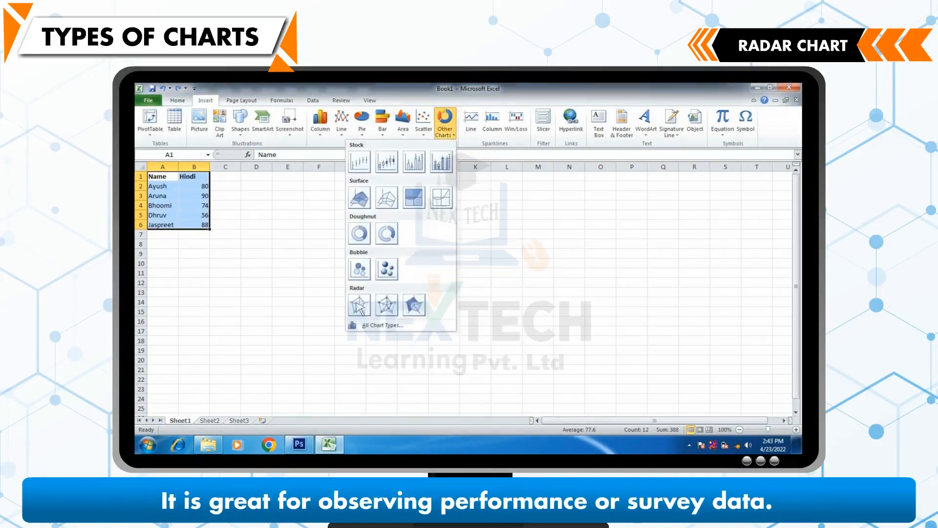
click(359, 307)
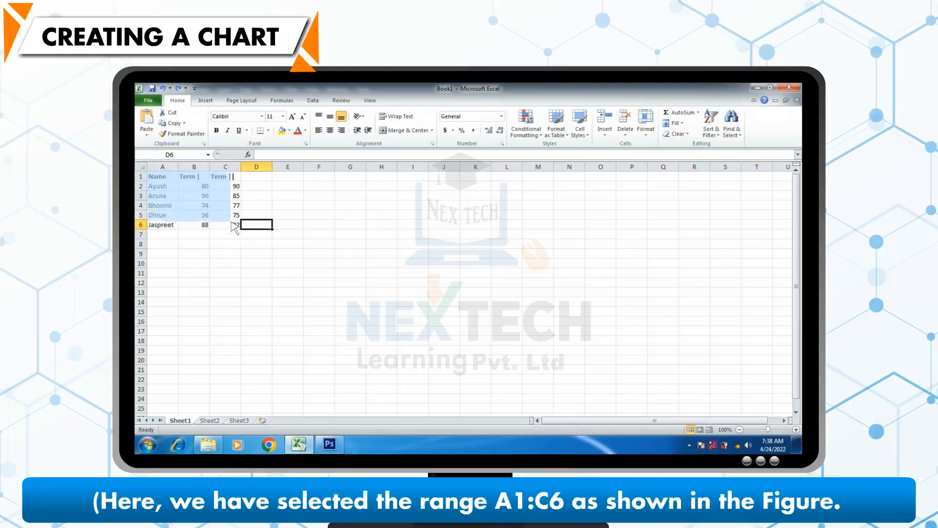
Step: Select the Name, Term I and Term II data in A1:C6 and insert a 2-D Clustered Column chart
drag(231, 222, 240, 229)
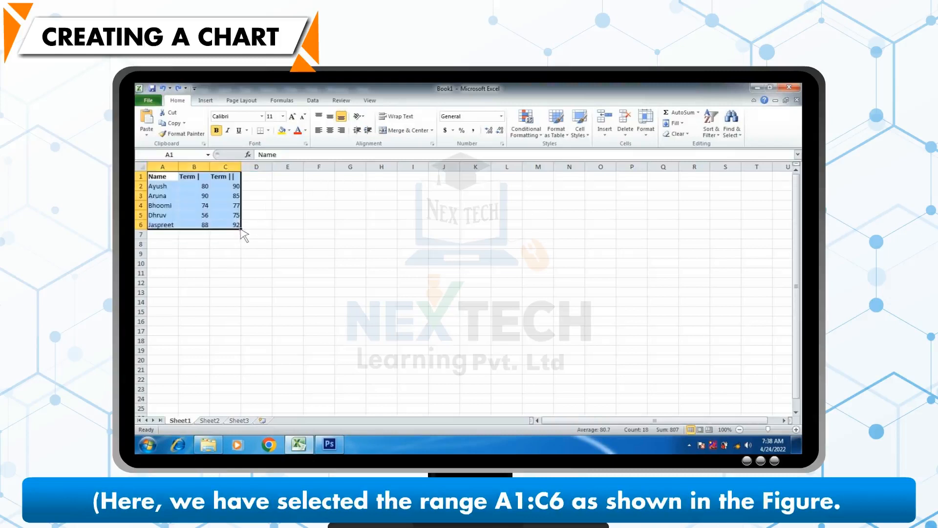
click(205, 101)
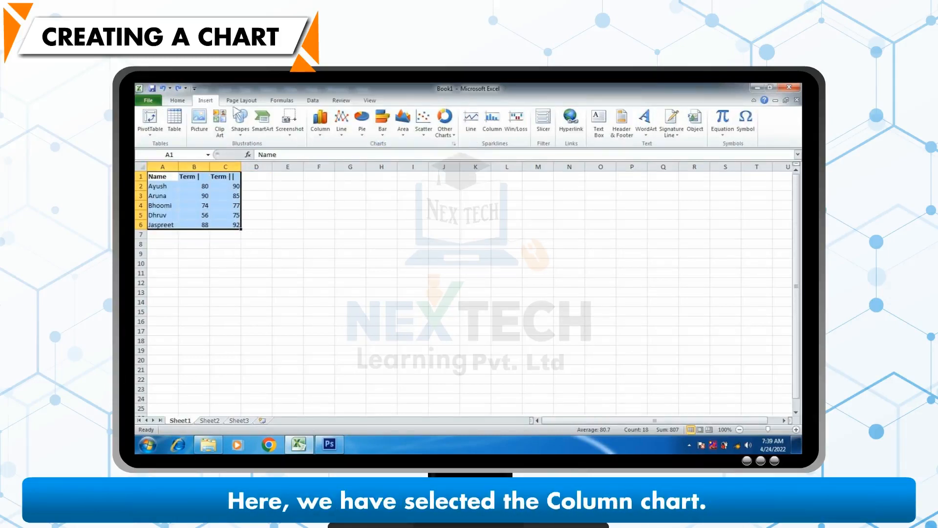
click(321, 128)
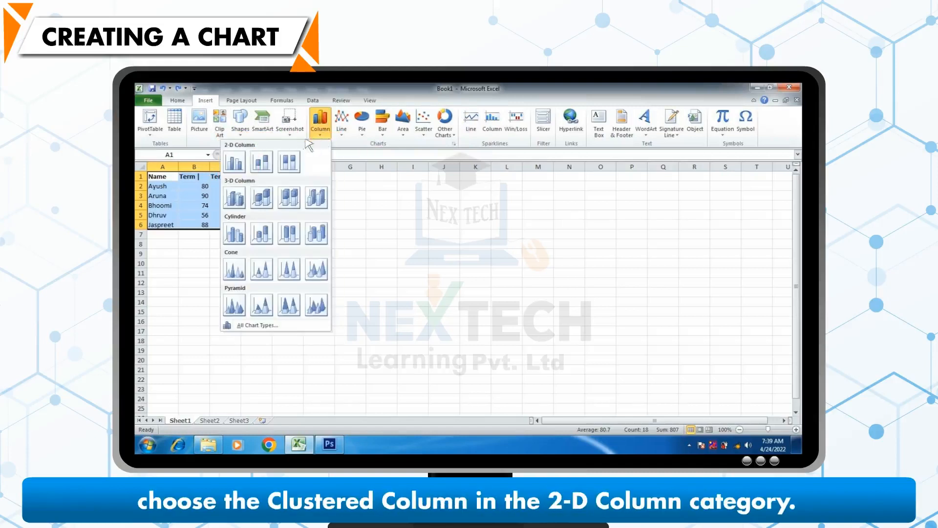
click(234, 162)
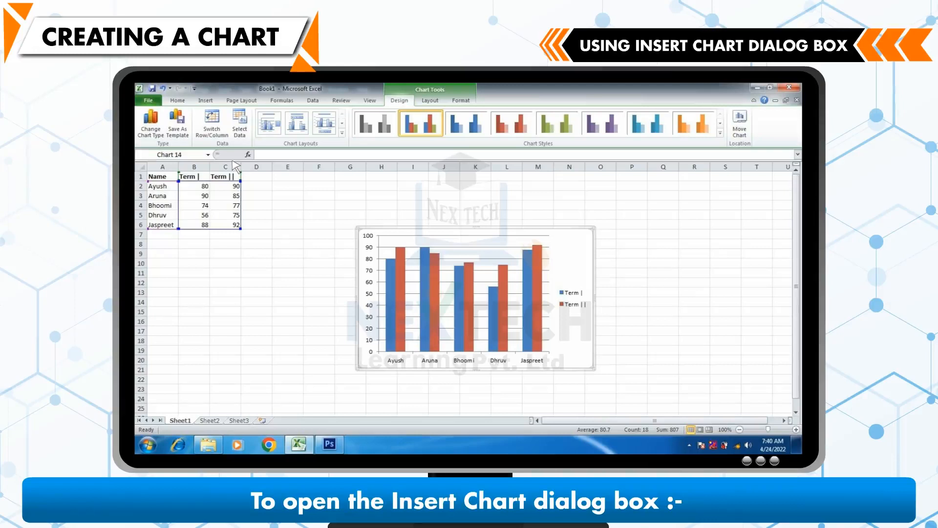
Step: Open All Chart Types from Other Charts and change the chart to the Stacked Line with Markers line subtype
click(205, 101)
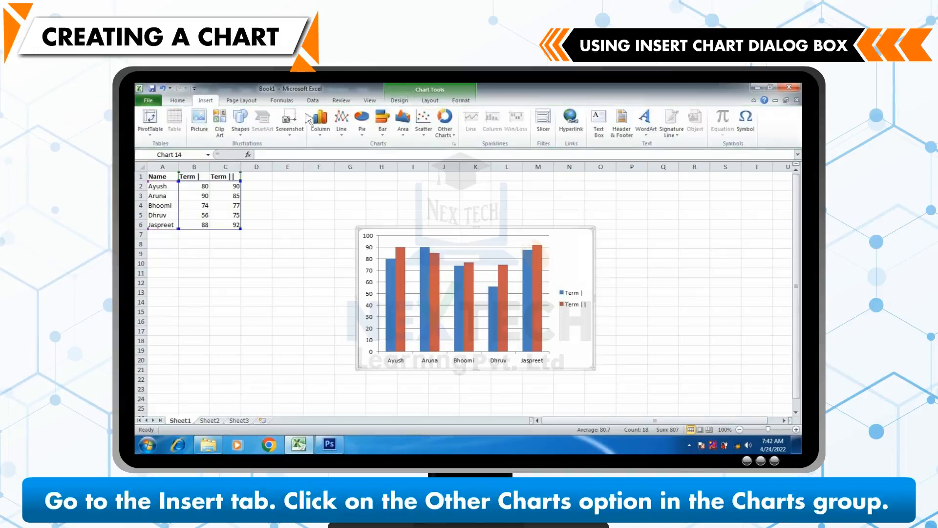
click(453, 134)
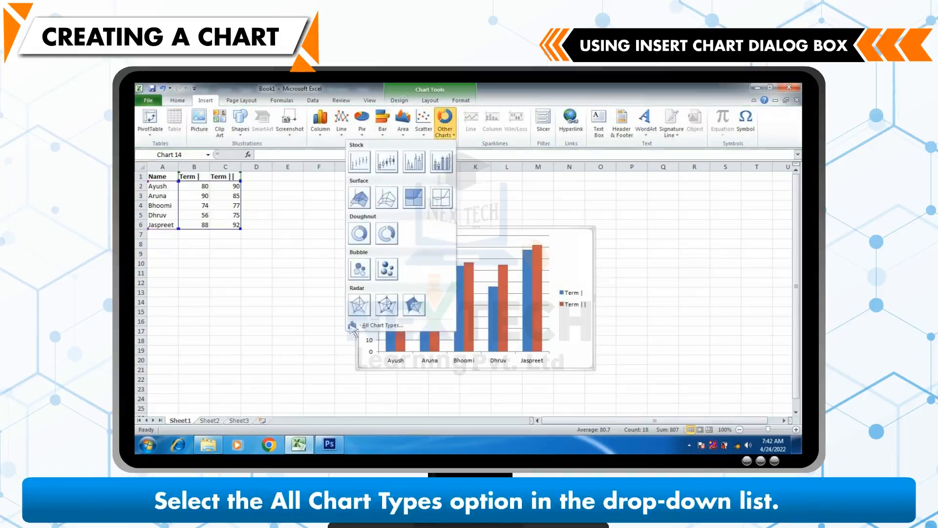
click(354, 331)
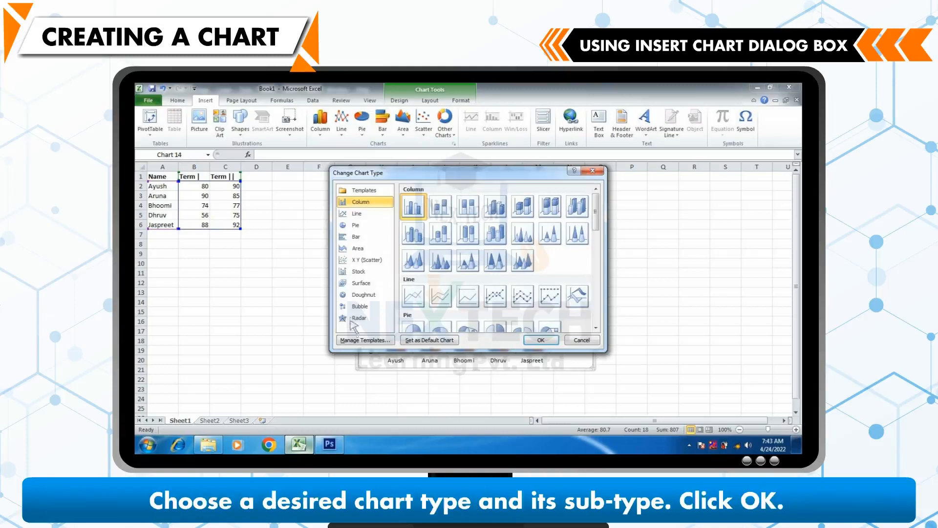
click(345, 217)
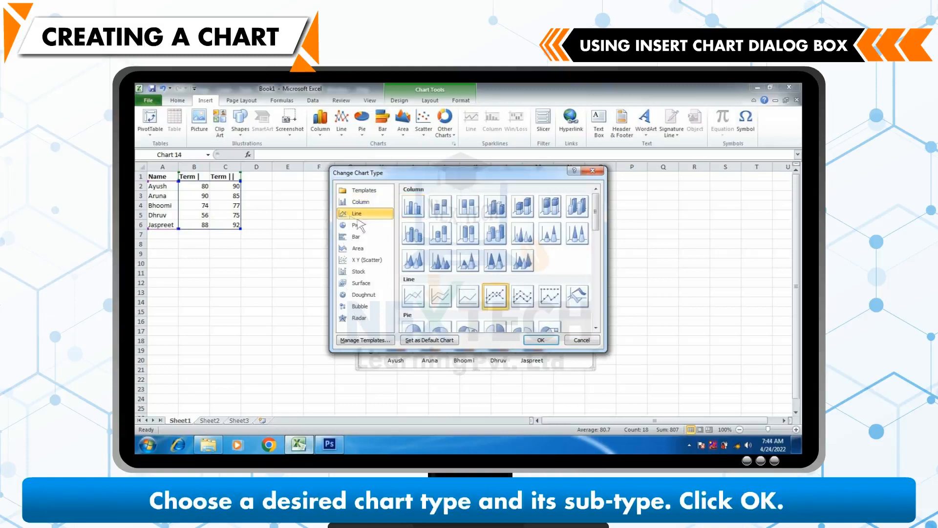
click(527, 302)
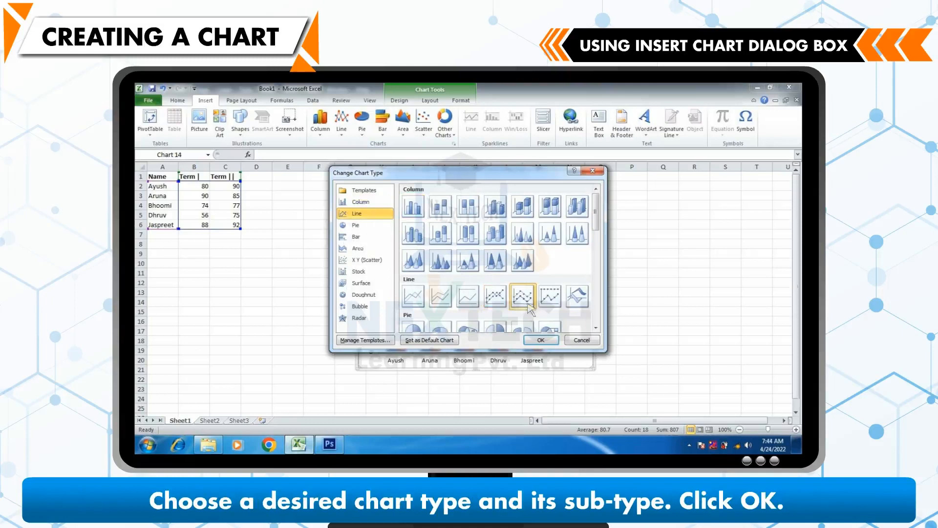
click(543, 340)
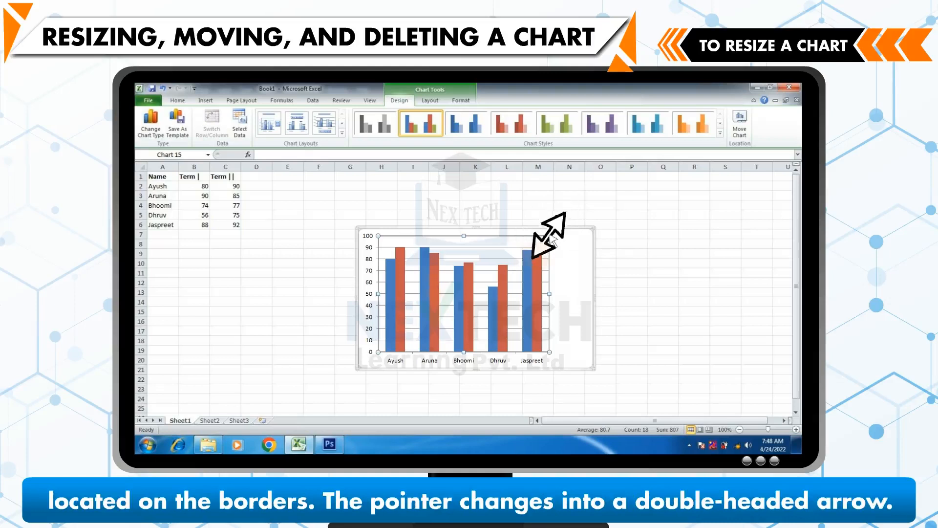
Step: Resize the column chart from a corner handle and move it, then delete the chart
mouse_move(550, 237)
mouse_down()
mouse_move(475, 288)
mouse_move(551, 236)
mouse_up()
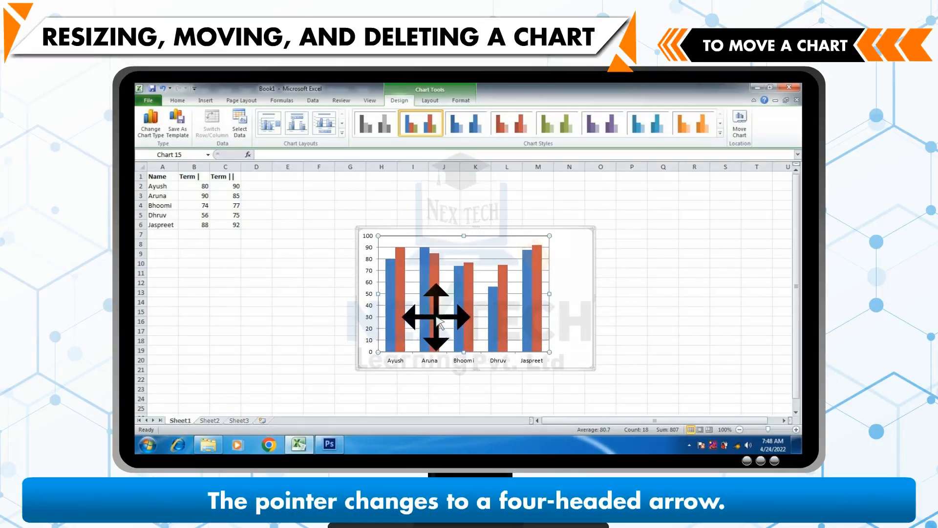
mouse_move(436, 317)
mouse_down()
mouse_move(468, 317)
mouse_move(436, 317)
mouse_up()
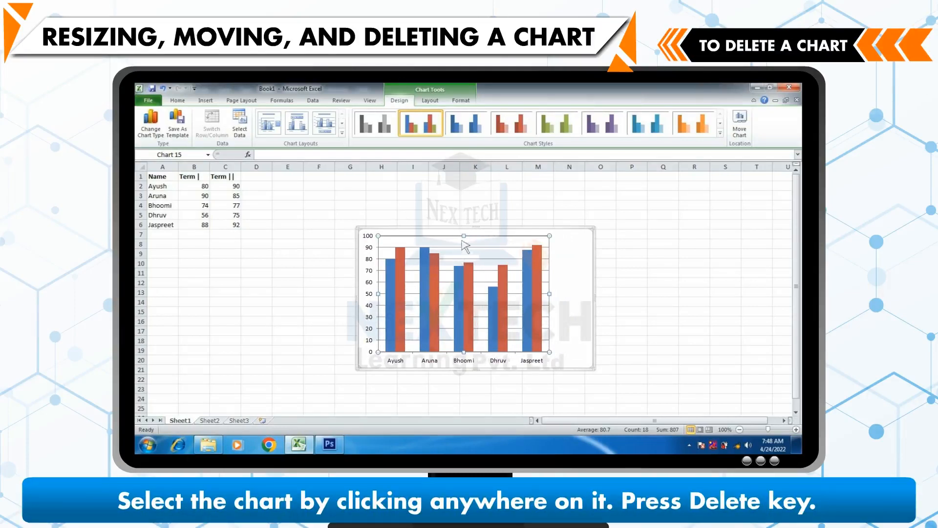
key(Delete)
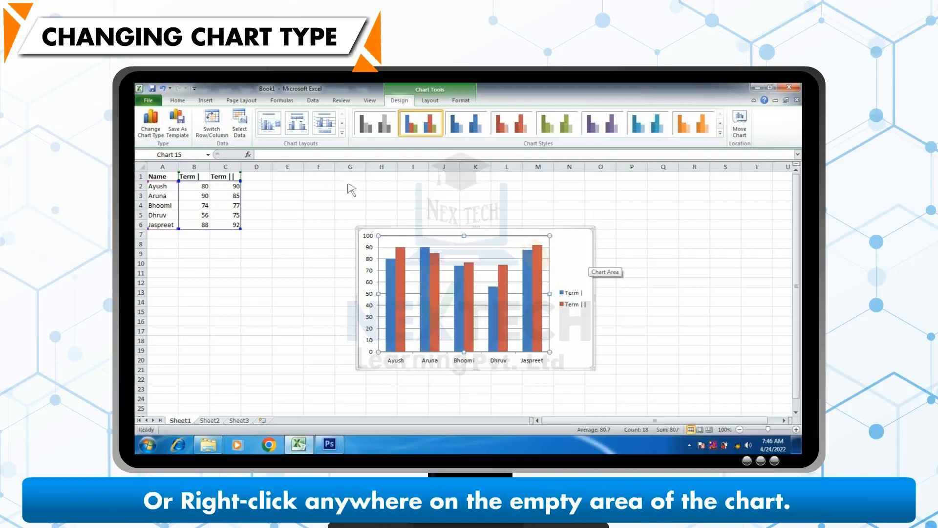
Step: Change the chart type to Stacked Line with Markers from the chart's shortcut menu
right_click(566, 259)
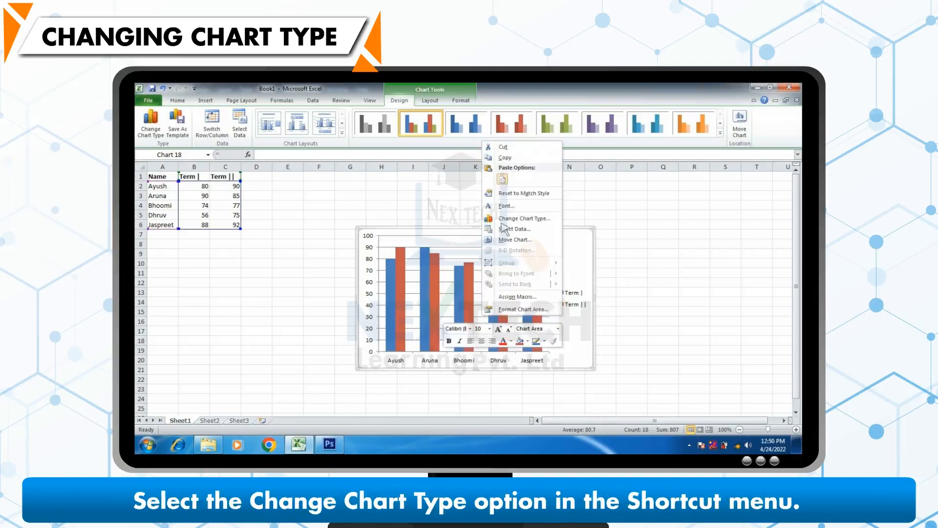
click(492, 220)
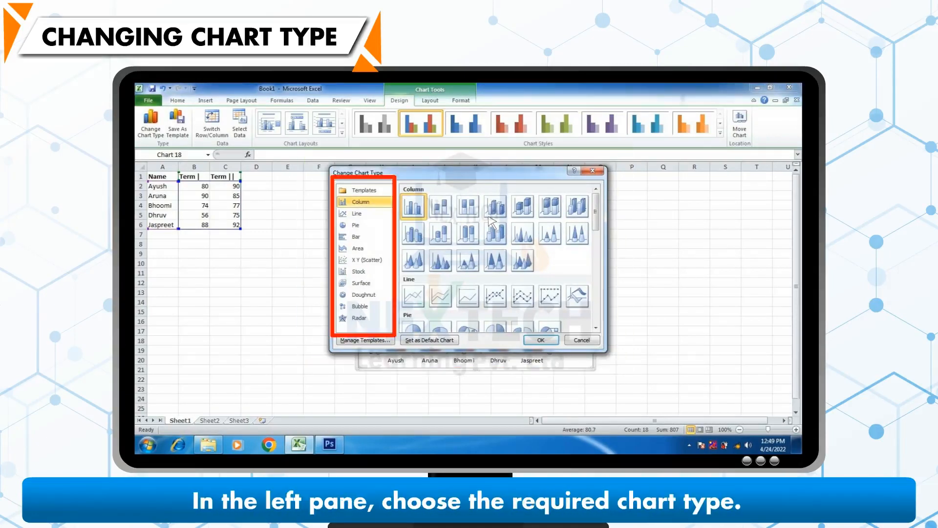
click(359, 214)
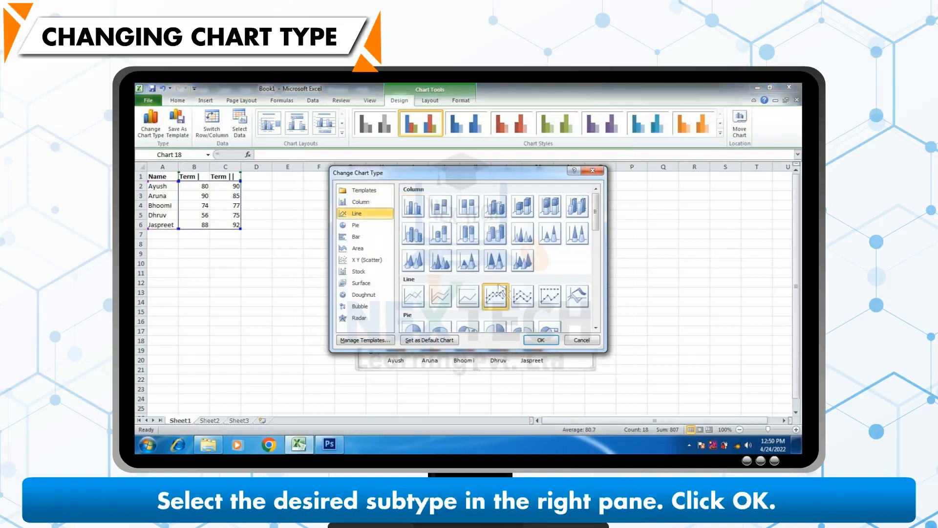
click(524, 297)
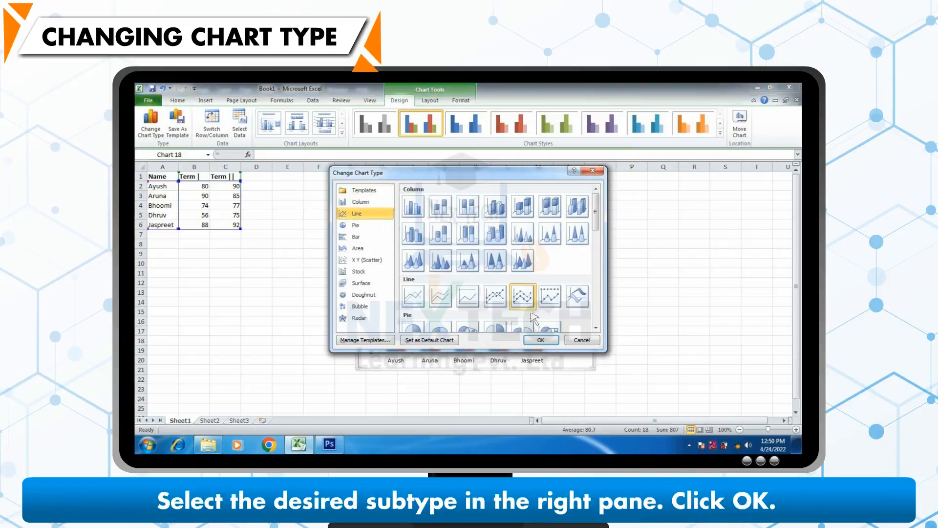
click(541, 341)
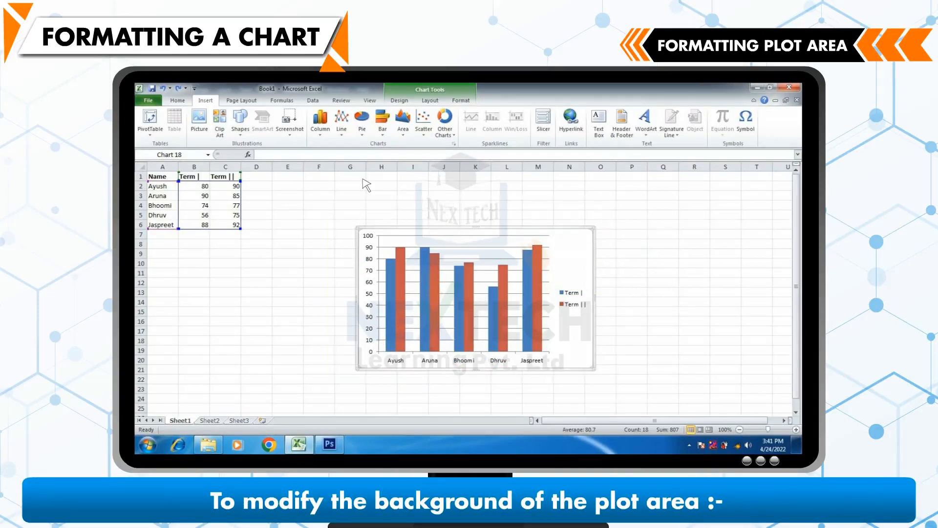
Step: Give the chart's plot area a solid fill with a theme colour through More Plot Area Options
click(404, 241)
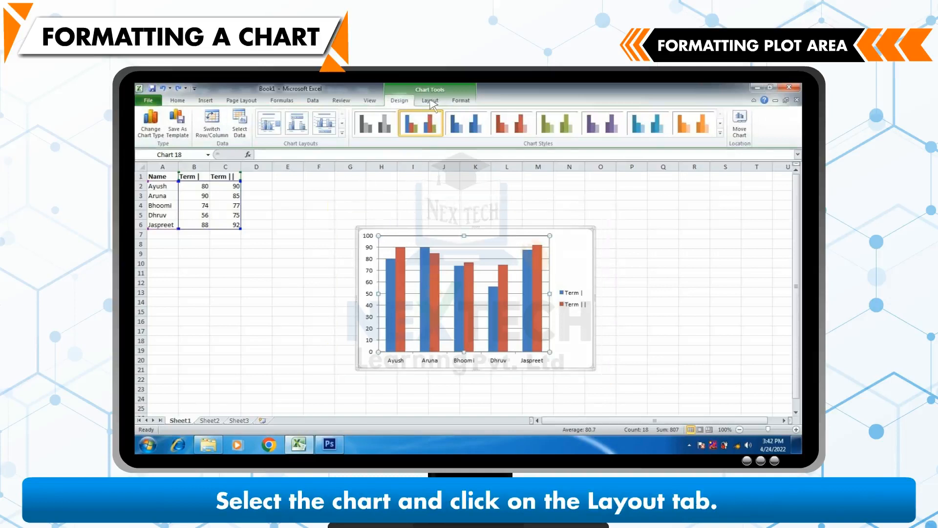
click(431, 100)
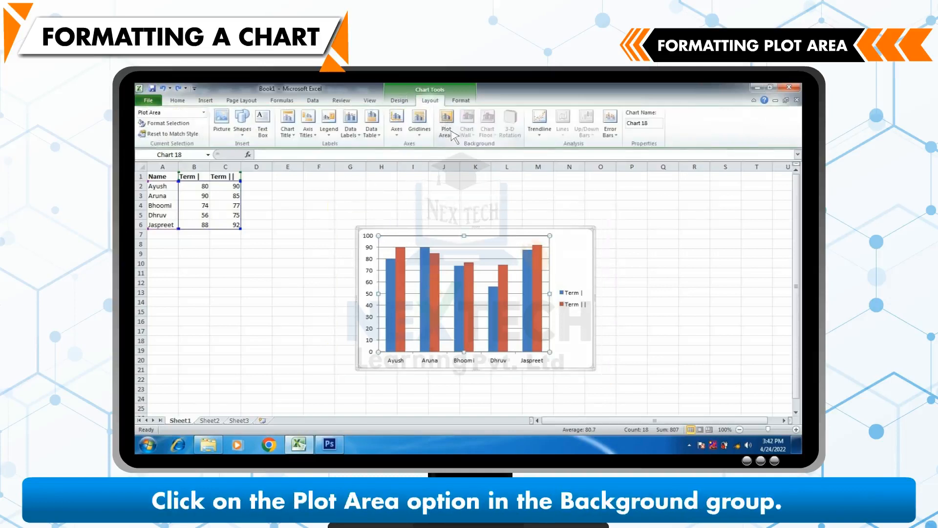
click(453, 134)
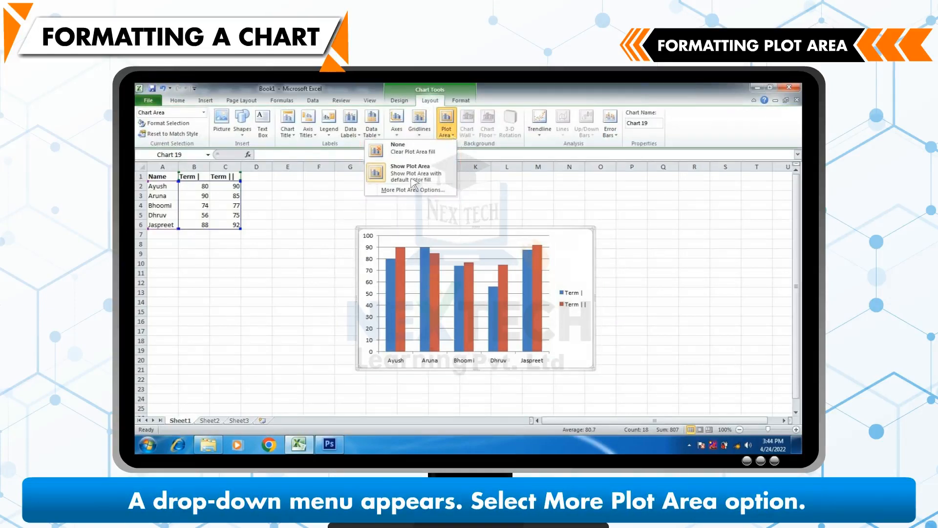
click(406, 190)
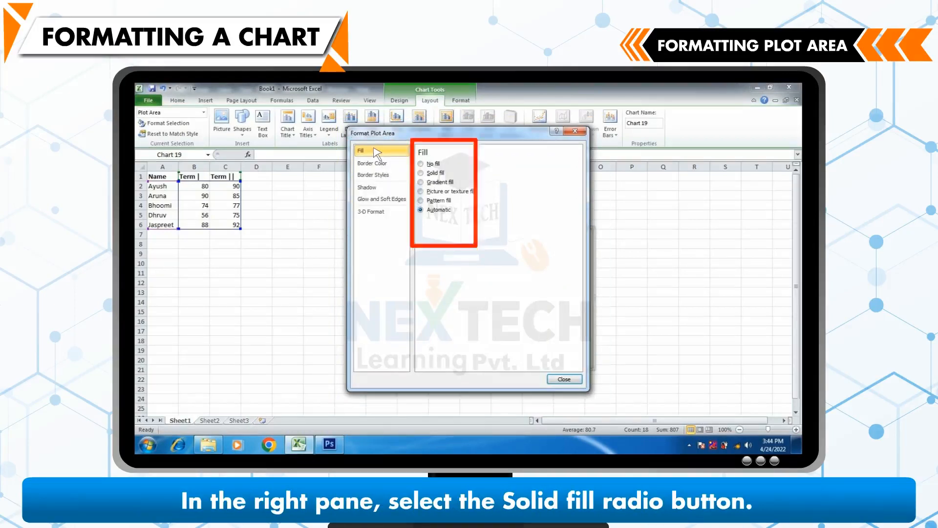
click(428, 173)
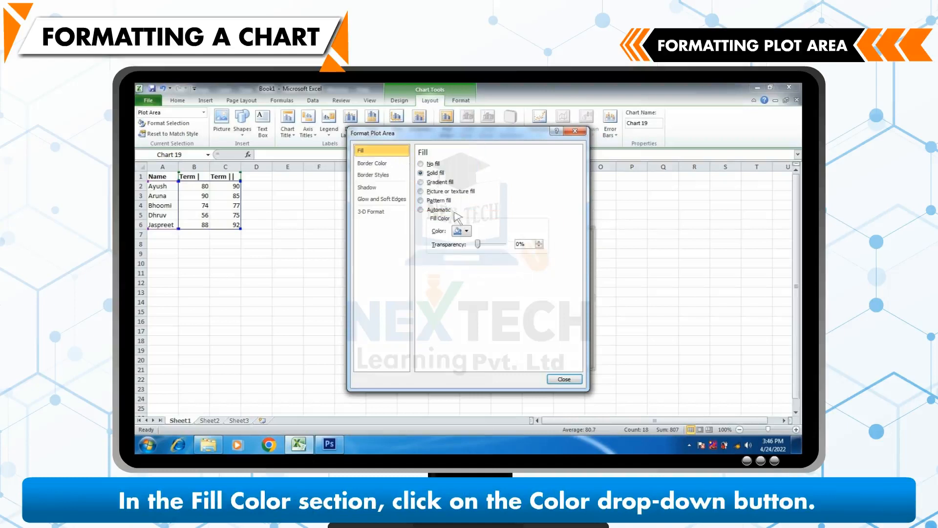
click(468, 232)
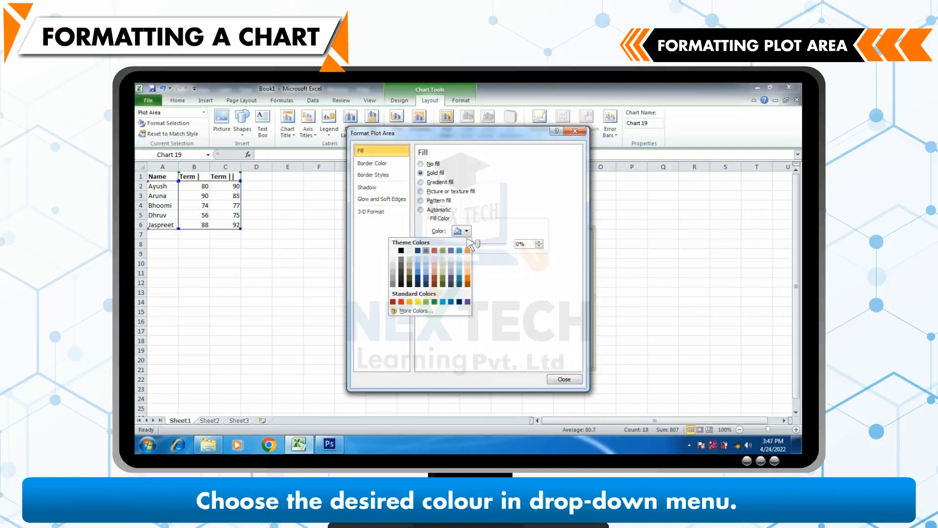
click(468, 252)
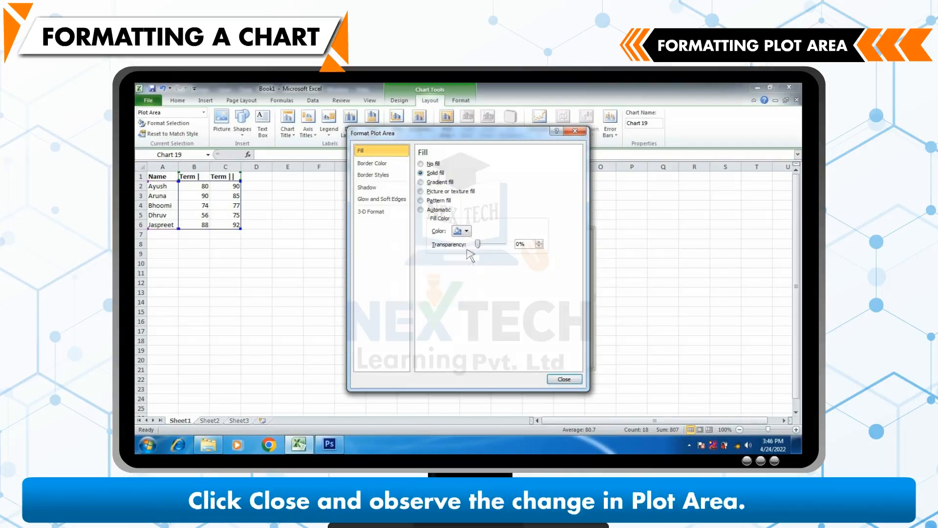
click(564, 379)
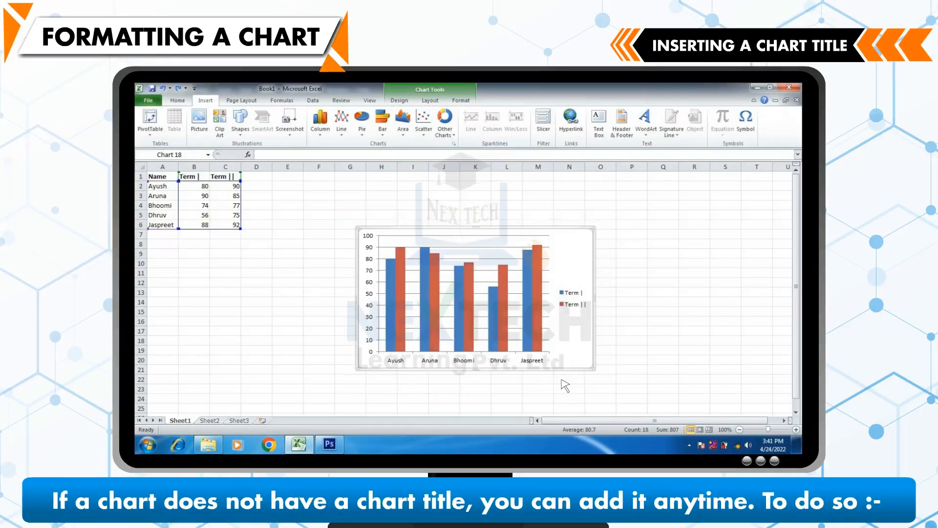
Step: Add a chart title positioned above the chart
click(471, 238)
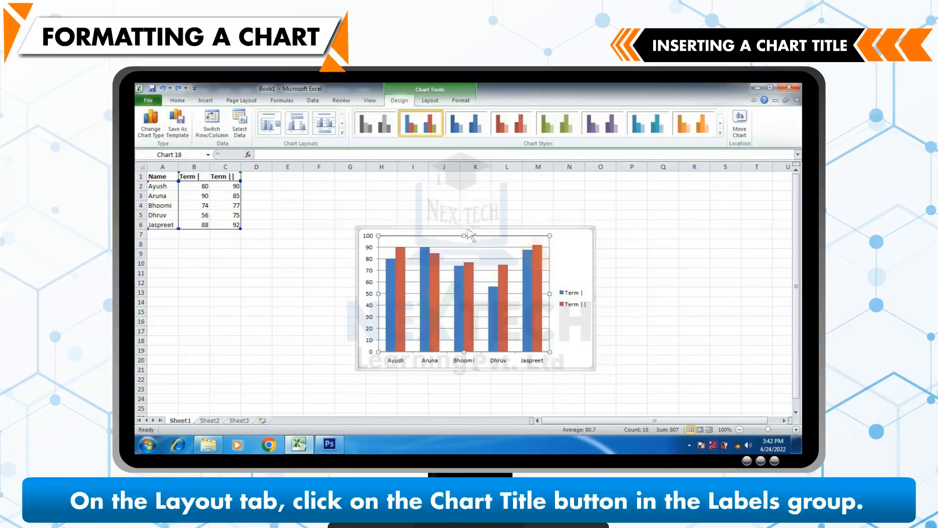
click(417, 102)
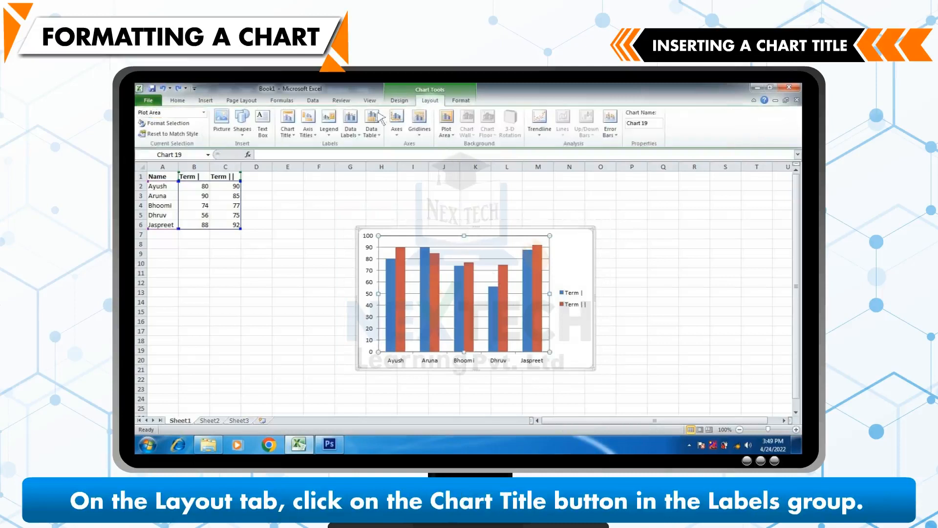
click(288, 131)
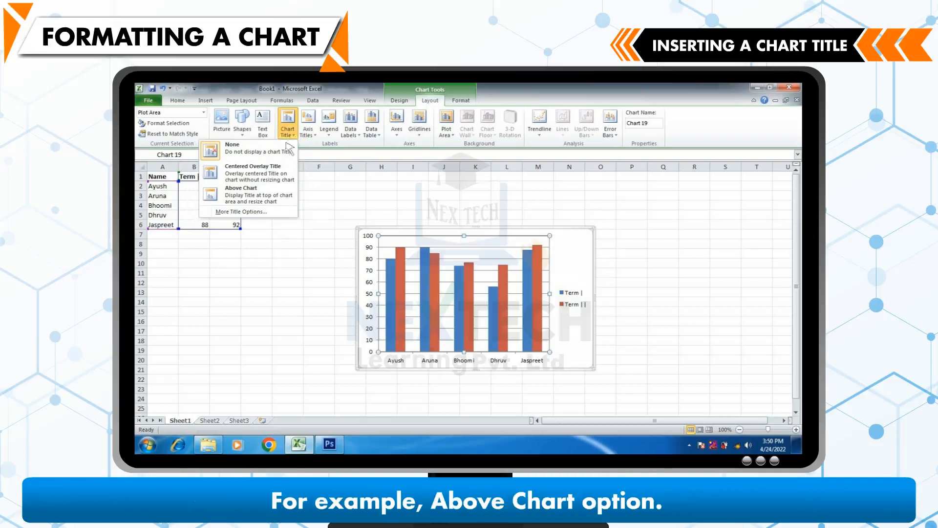
click(239, 190)
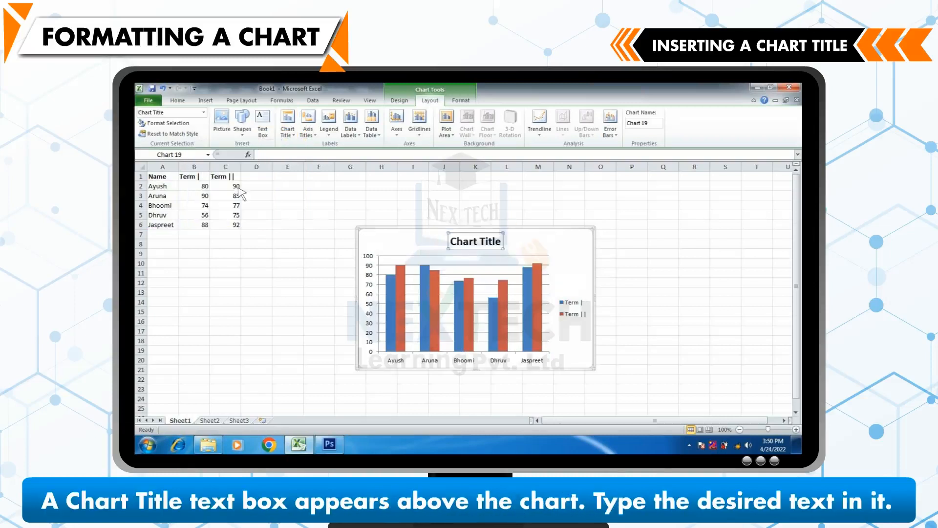